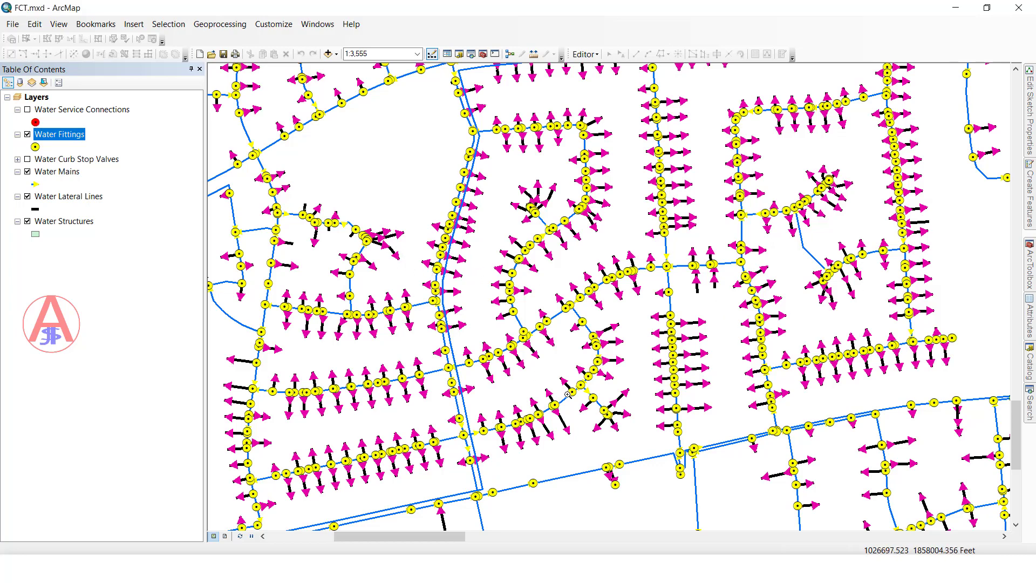
Zoom in to 1:812 on a block of water lateral lines so their arrows are visible.
{"action": "left_click", "coordinate": [659, 457]}
{"action": "left_click_drag", "start_coordinate": [402, 241], "coordinate": [786, 495]}
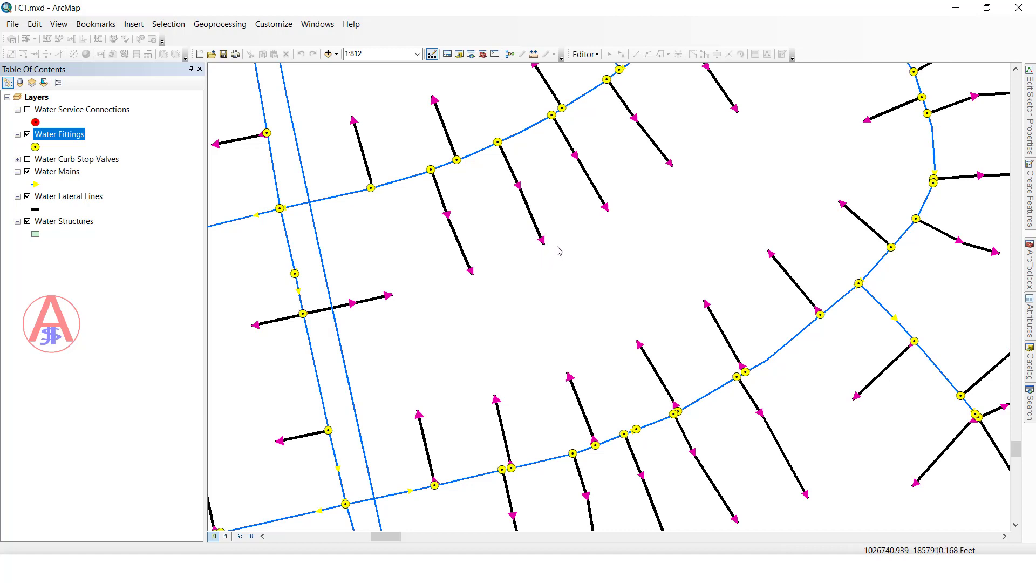
Start an edit session and try flipping a lateral line through Edit Vertices.
{"action": "left_click", "coordinate": [584, 54]}
{"action": "left_click", "coordinate": [603, 79]}
{"action": "double_click", "coordinate": [530, 218]}
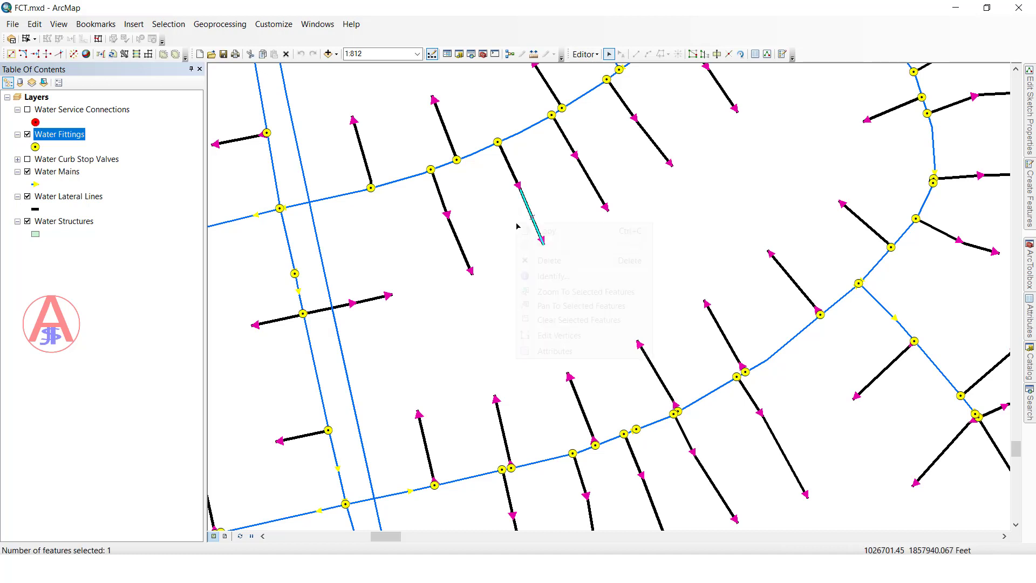
{"action": "right_click", "coordinate": [529, 218]}
{"action": "left_click", "coordinate": [550, 318]}
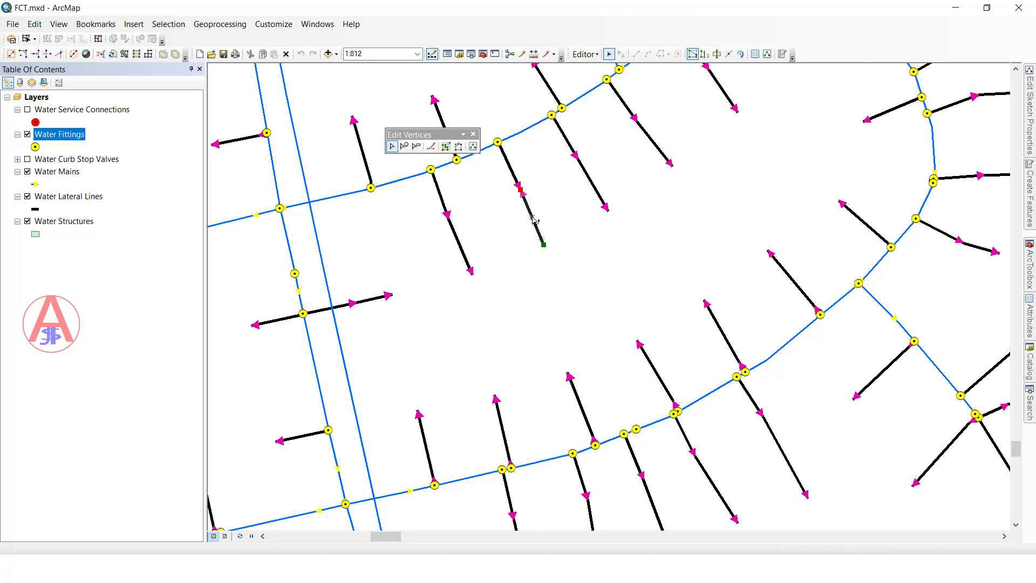
{"action": "left_click", "coordinate": [550, 207]}
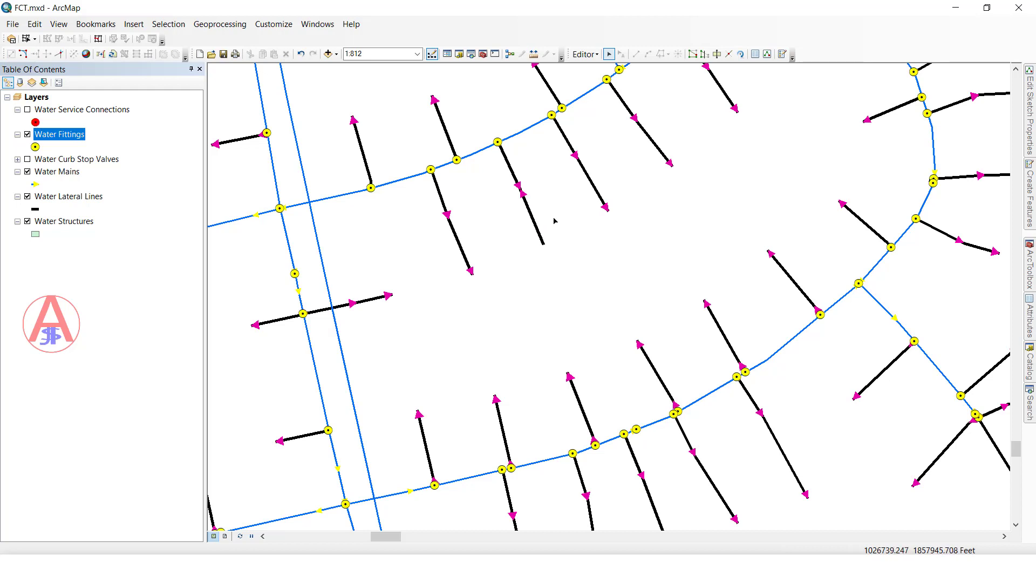
Select the lateral line near the top centre and flip its sketch direction, then finish the sketch.
{"action": "left_click_drag", "start_coordinate": [556, 220], "coordinate": [509, 239]}
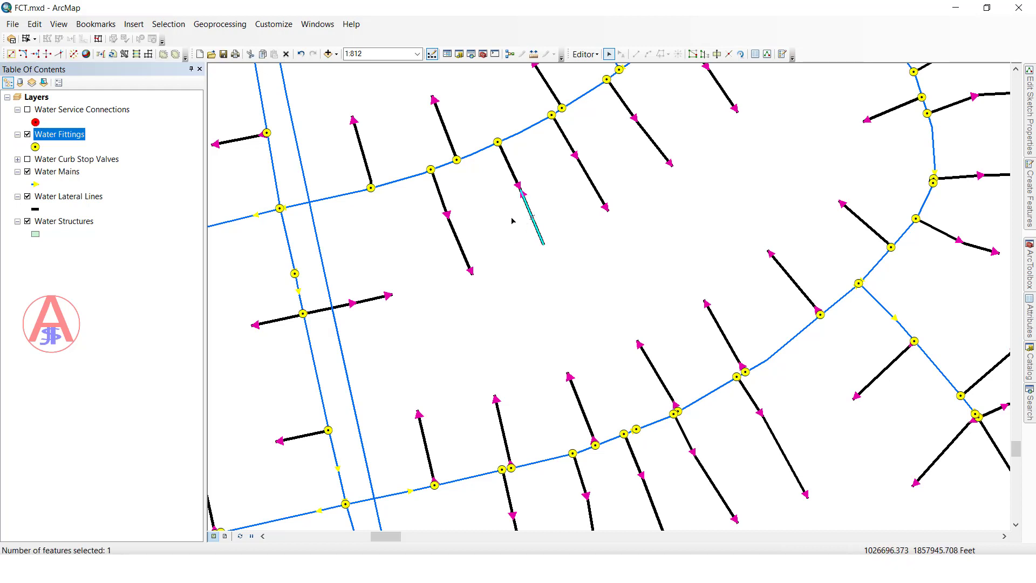
{"action": "right_click", "coordinate": [513, 217]}
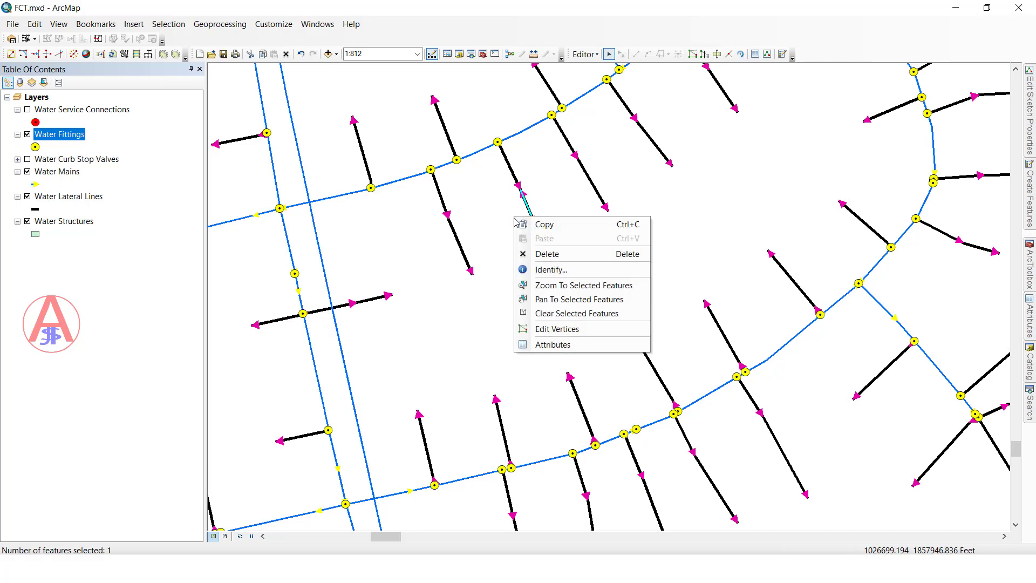
{"action": "left_click", "coordinate": [551, 329]}
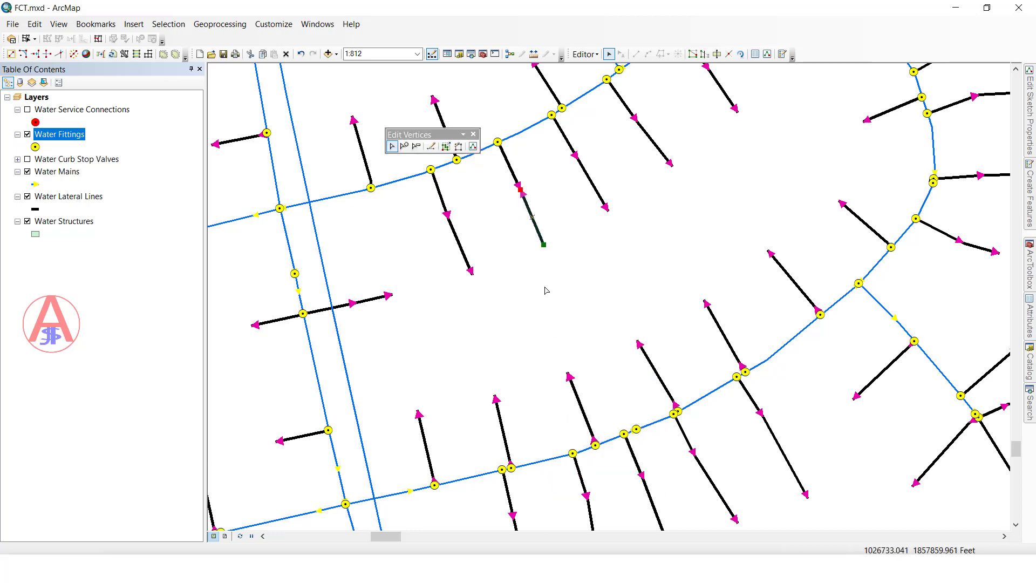
{"action": "right_click", "coordinate": [538, 229]}
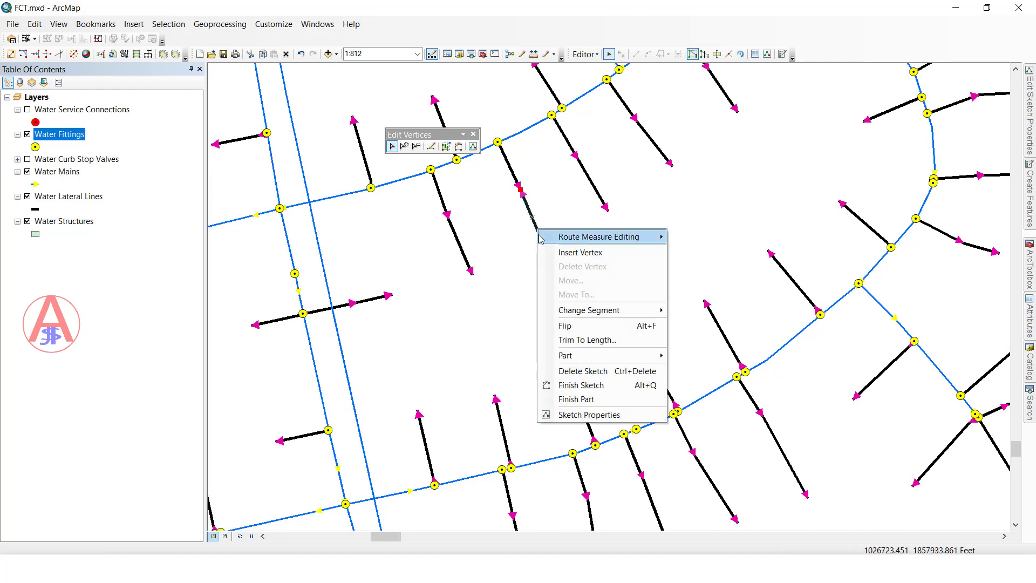
{"action": "left_click", "coordinate": [565, 326]}
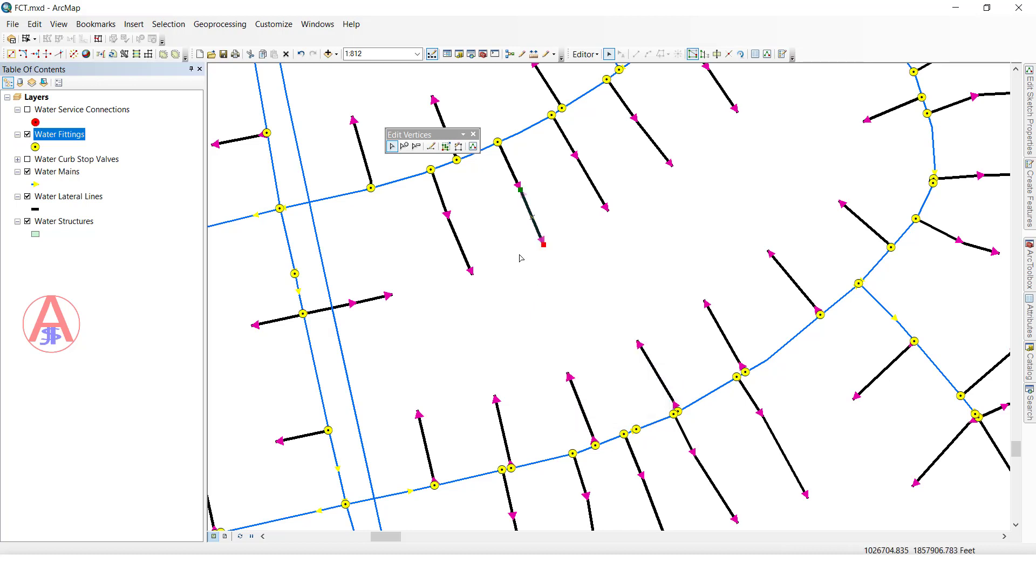
{"action": "left_click", "coordinate": [519, 258]}
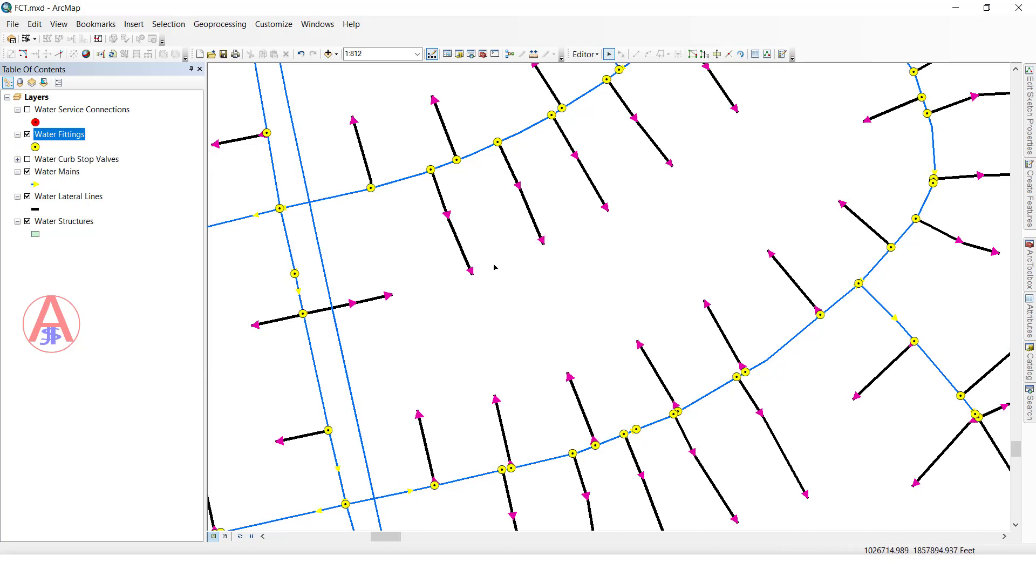
Clear the selection, then select three neighbouring lateral lines near the top of the map.
{"action": "left_click_drag", "start_coordinate": [680, 150], "coordinate": [490, 279]}
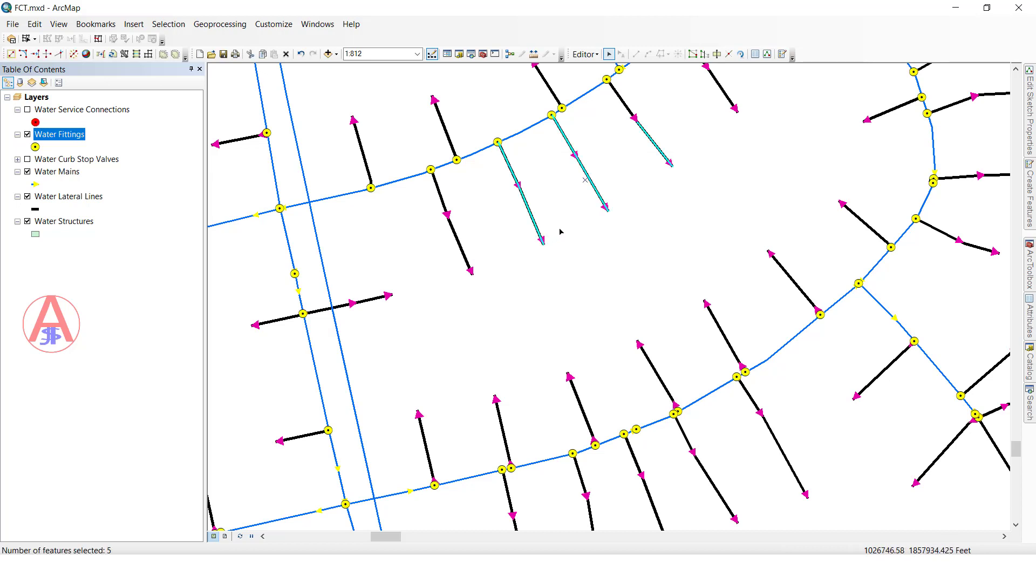
{"action": "left_click", "coordinate": [643, 204]}
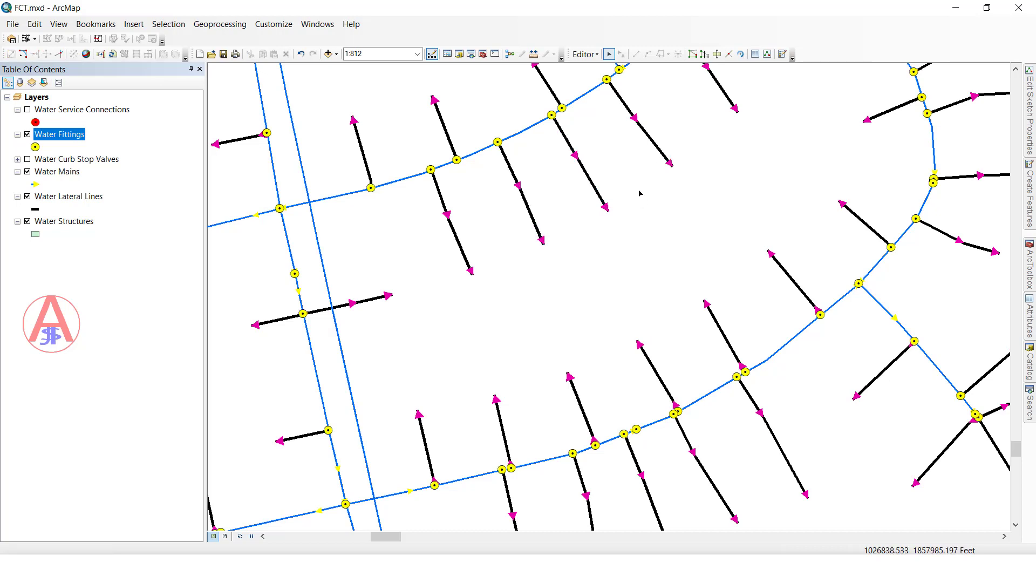
{"action": "key", "text": "Caps_Lock"}
{"action": "left_click", "coordinate": [580, 221]}
{"action": "left_click", "coordinate": [532, 215]}
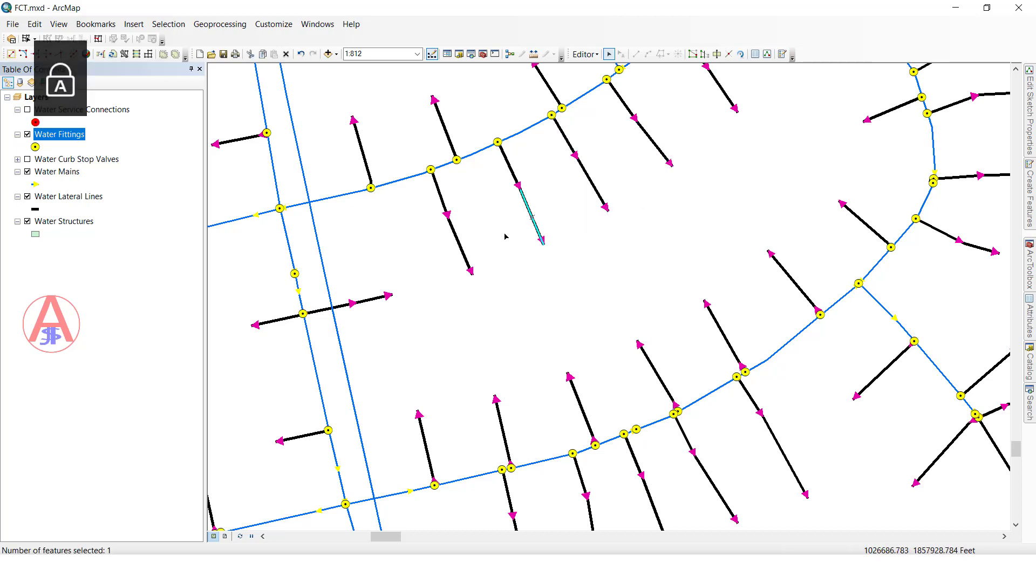
{"action": "left_click", "coordinate": [608, 204], "text": "shift"}
{"action": "left_click_drag", "start_coordinate": [675, 124], "coordinate": [645, 173]}
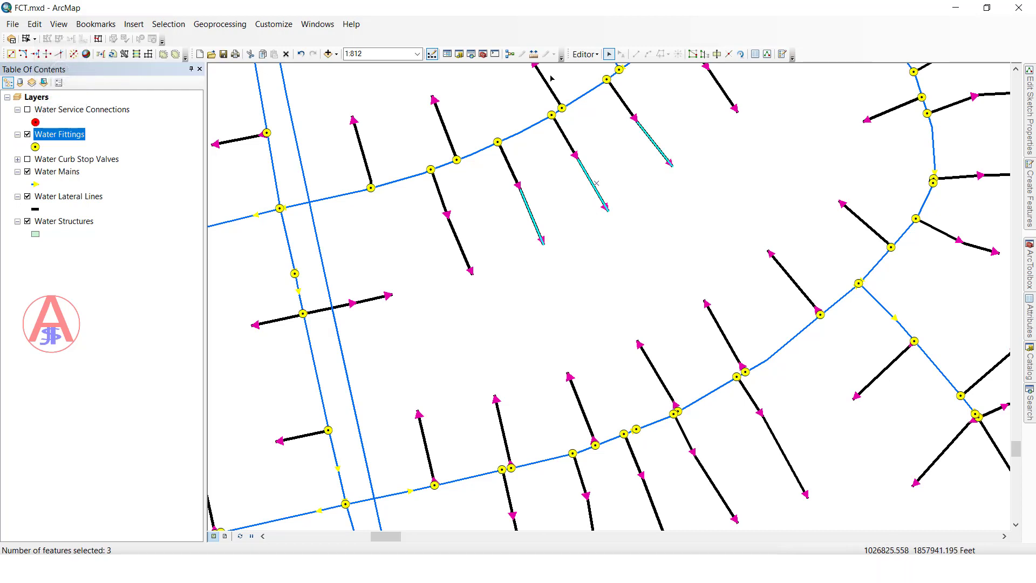
Open the Python window and run 'import arcpy'.
{"action": "left_click", "coordinate": [495, 54]}
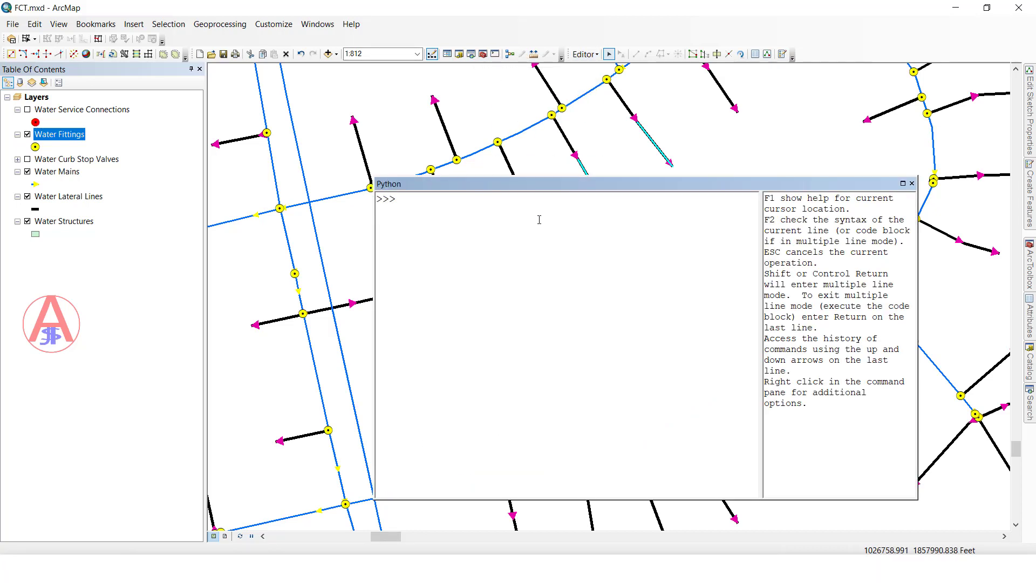
{"action": "type", "text": "a"}
{"action": "key", "text": "BackSpace"}
{"action": "type", "text": "im"}
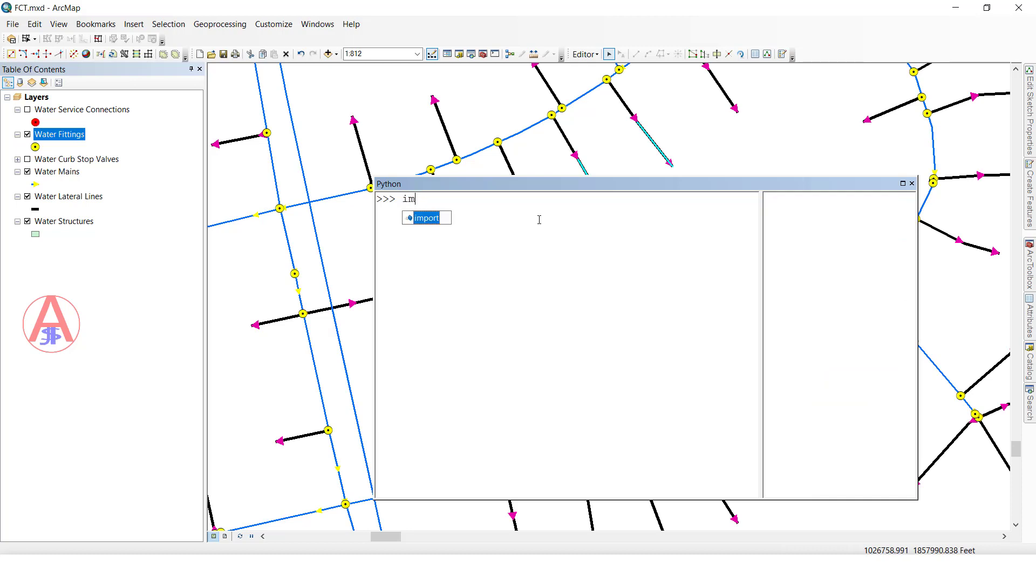
{"action": "key", "text": "Tab"}
{"action": "type", "text": "arcpy"}
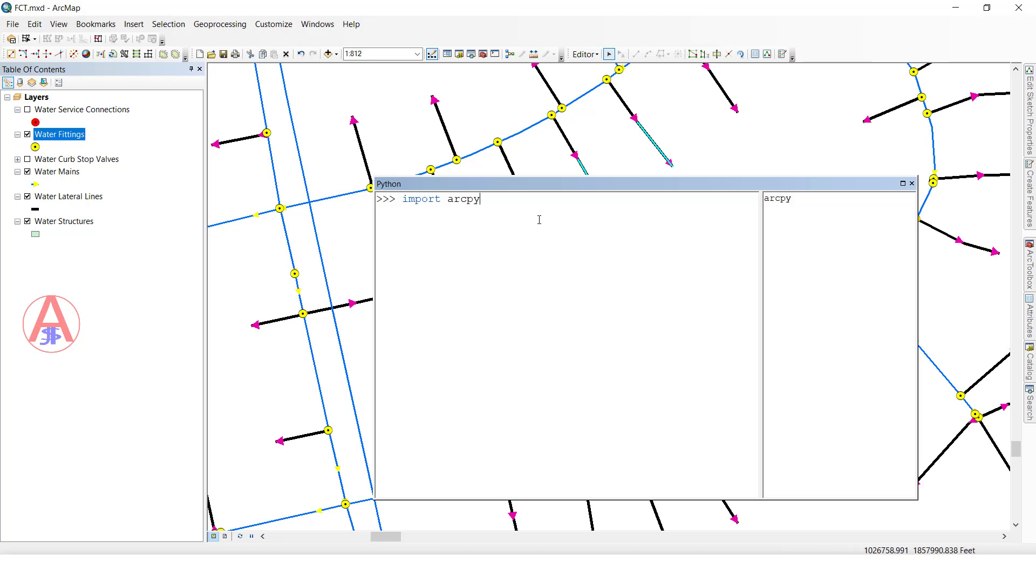
{"action": "key", "text": "Return"}
Enter arcpy.FlipLine_edit("Water Lateral Lines") without running it, and move the Python window lower.
{"action": "type", "text": "arp"}
{"action": "type", "text": "py"}
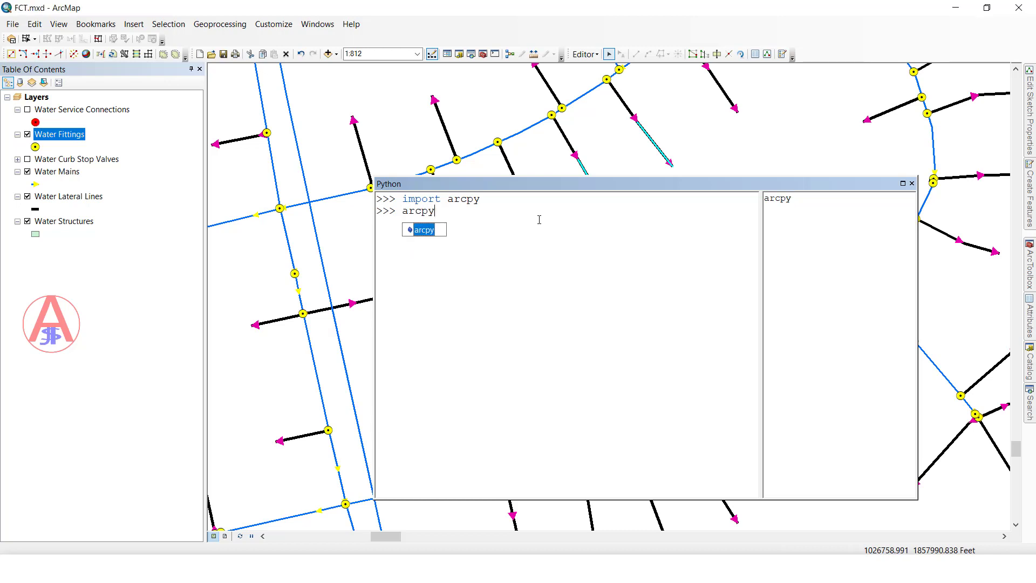
{"action": "key", "text": "Escape"}
{"action": "type", "text": ".fl"}
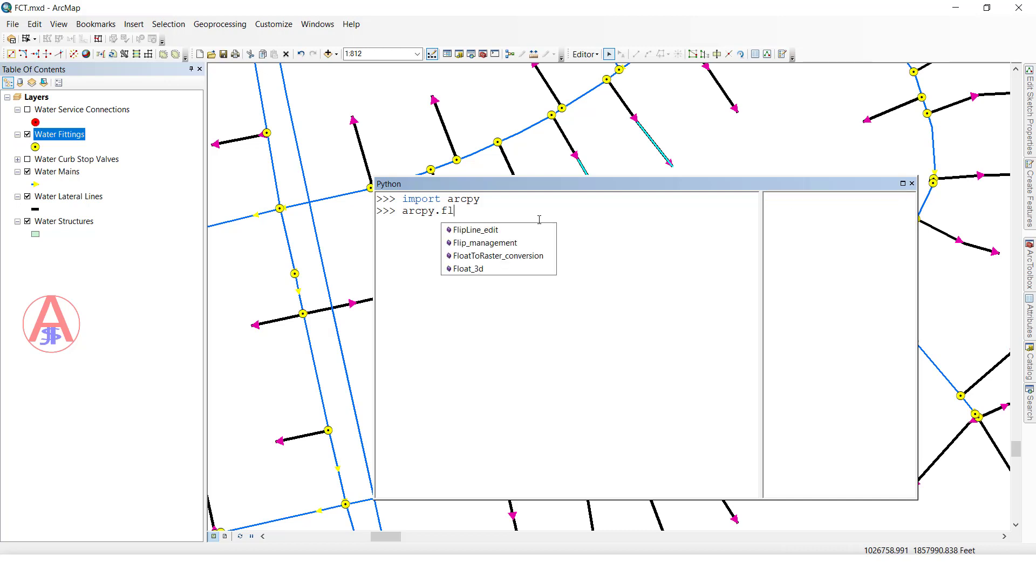
{"action": "key", "text": "Down"}
{"action": "key", "text": "Return"}
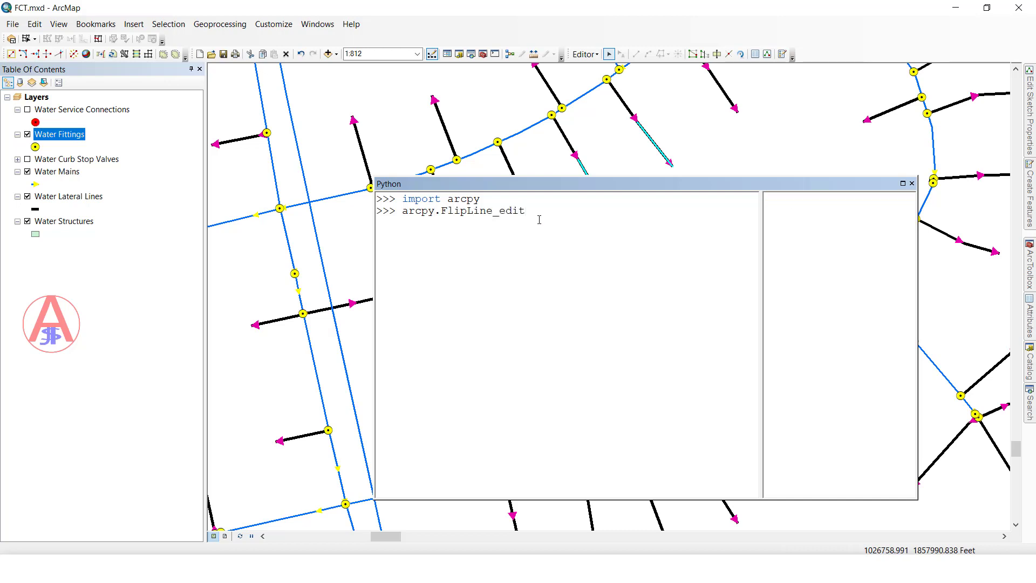
{"action": "type", "text": "("}
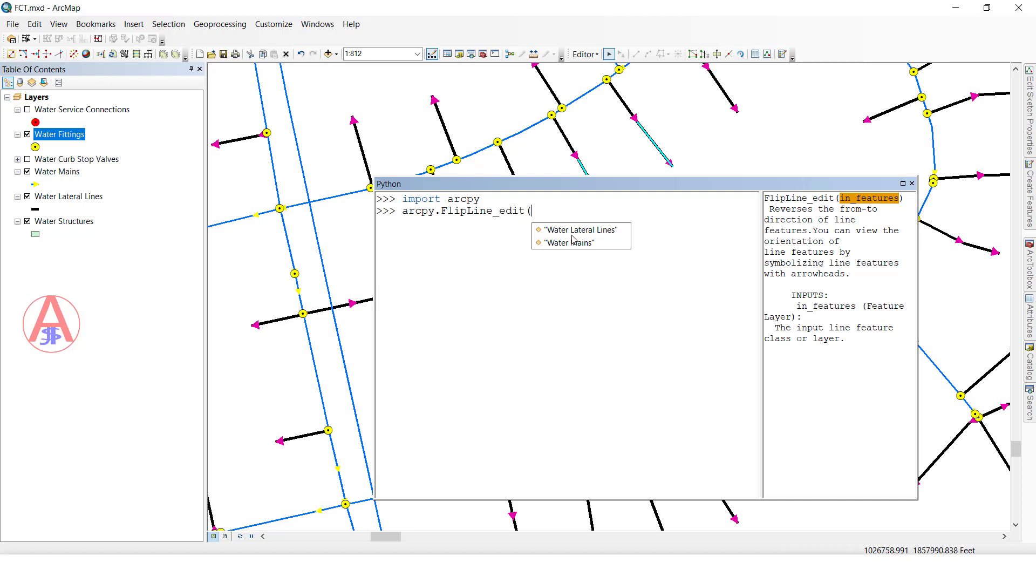
{"action": "double_click", "coordinate": [577, 230]}
{"action": "type", "text": ")"}
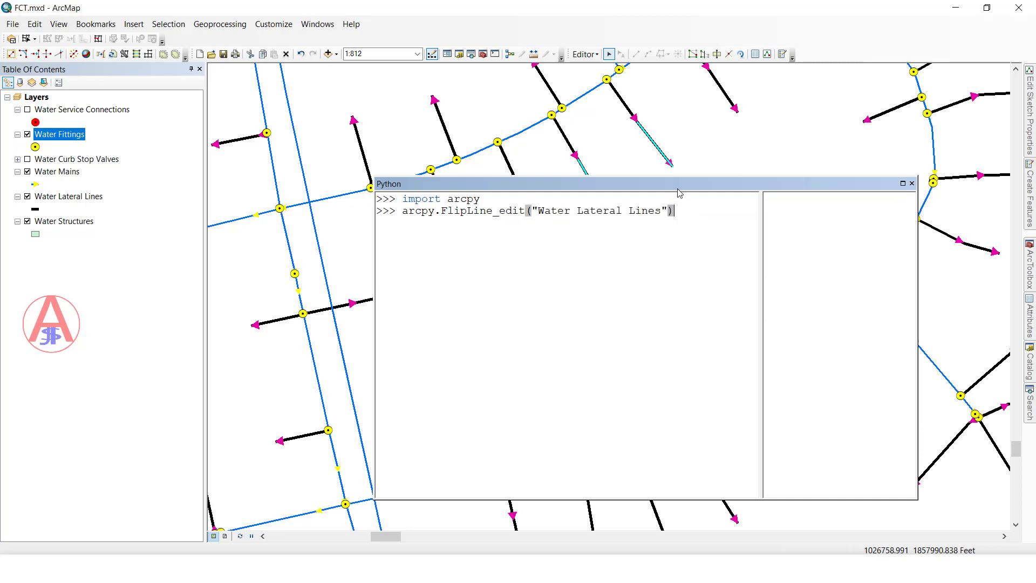
{"action": "left_click_drag", "start_coordinate": [678, 189], "coordinate": [715, 268]}
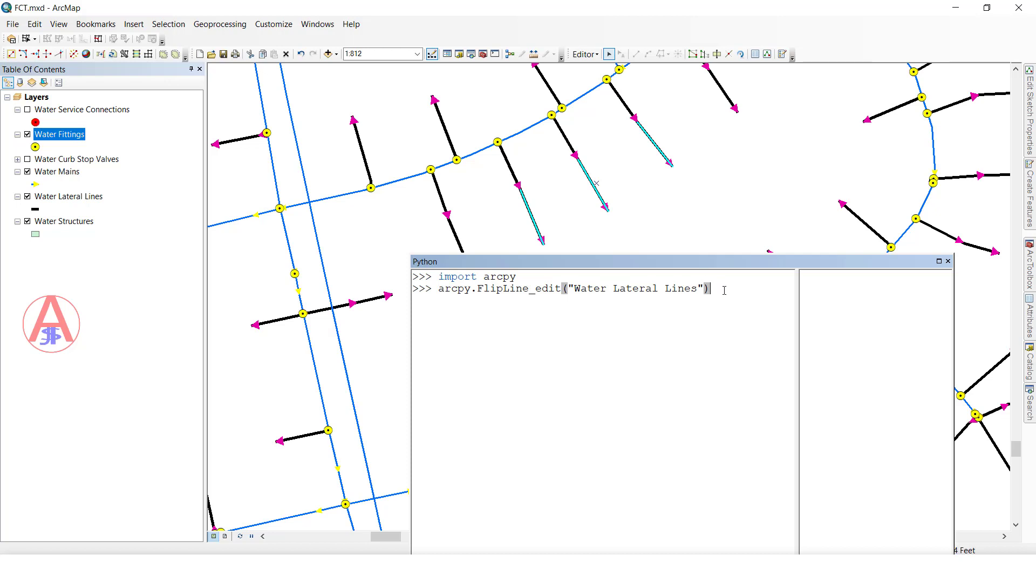
Run the FlipLine_edit command, clear the selection to check the arrows, and highlight the import line.
{"action": "key", "text": "Return"}
{"action": "left_click", "coordinate": [536, 207]}
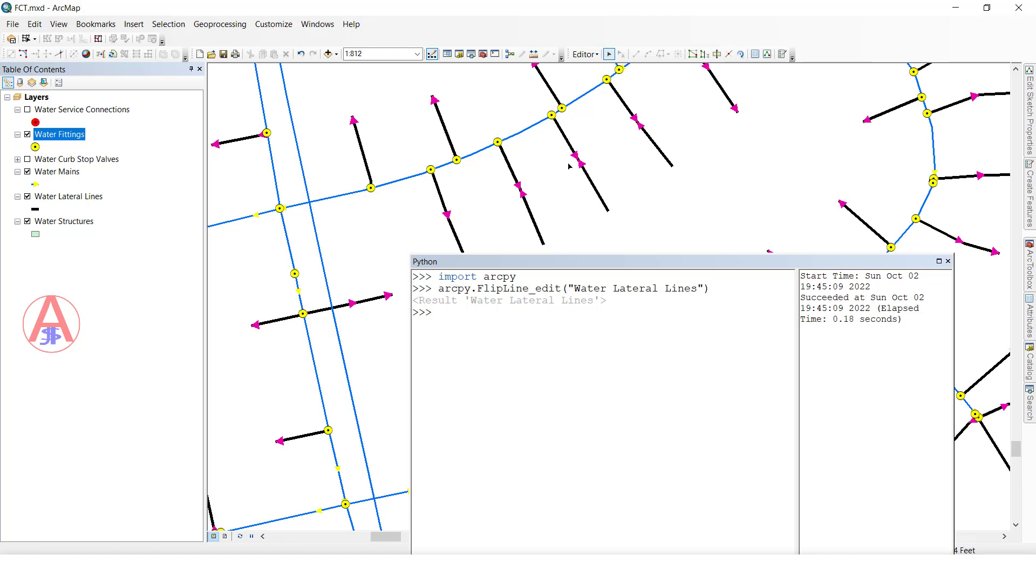
{"action": "left_click", "coordinate": [490, 320]}
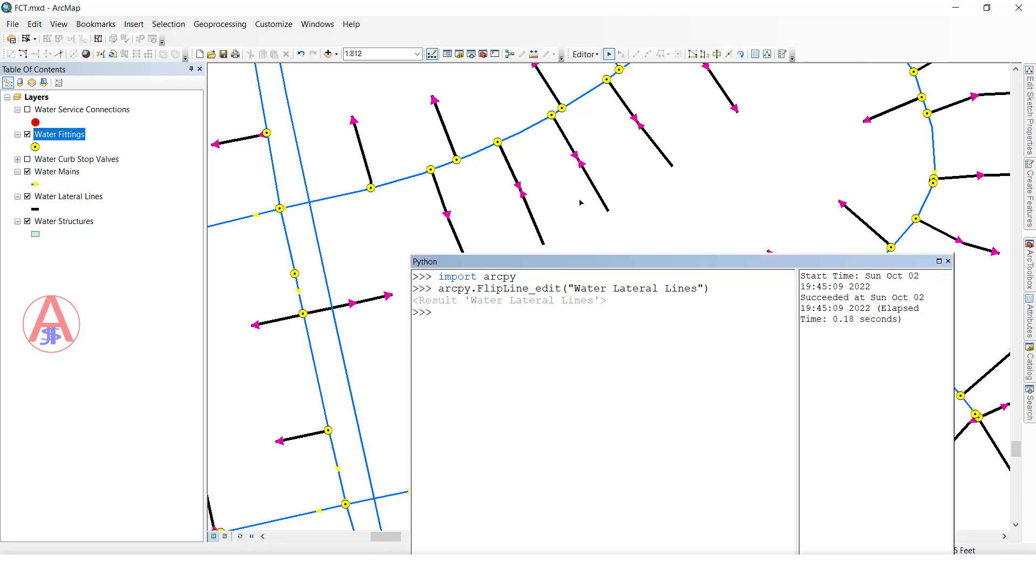
{"action": "left_click_drag", "start_coordinate": [441, 277], "coordinate": [475, 277]}
Run 'import arcpy' again in the Python window.
{"action": "left_click", "coordinate": [489, 334]}
{"action": "type", "text": "ik"}
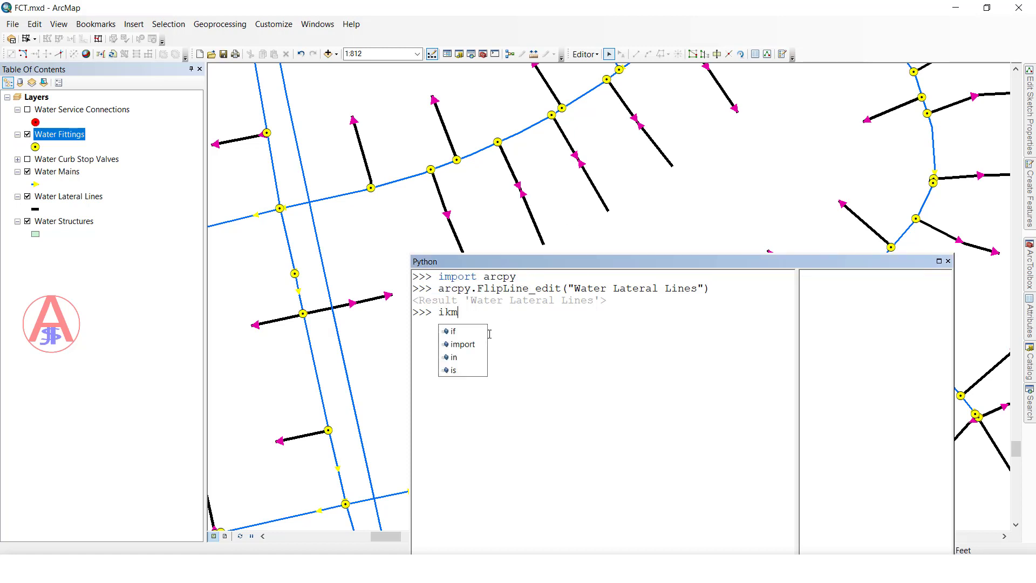
{"action": "type", "text": "m"}
{"action": "key", "text": "BackSpace"}
{"action": "type", "text": "mport "}
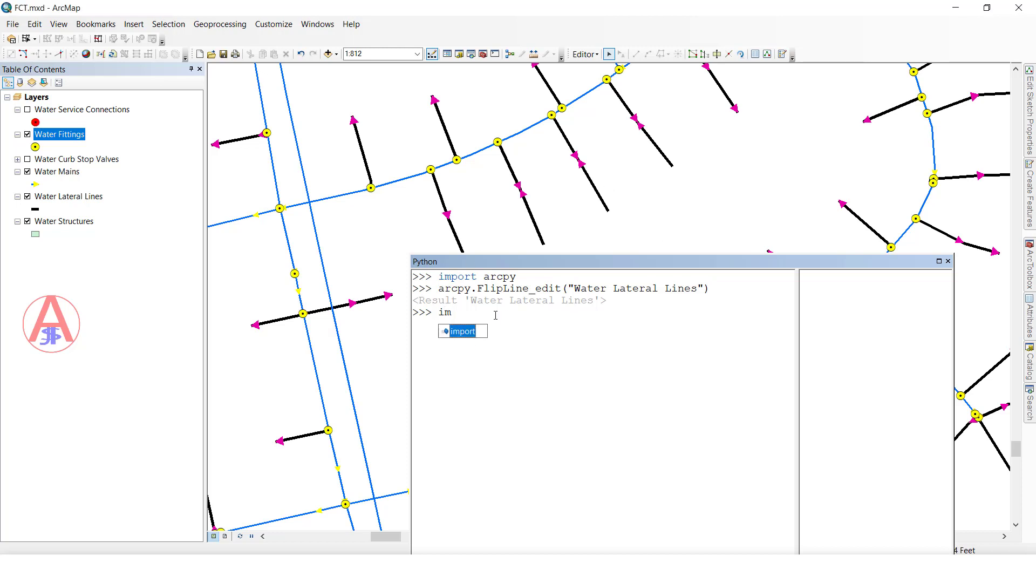
{"action": "type", "text": "arcpy"}
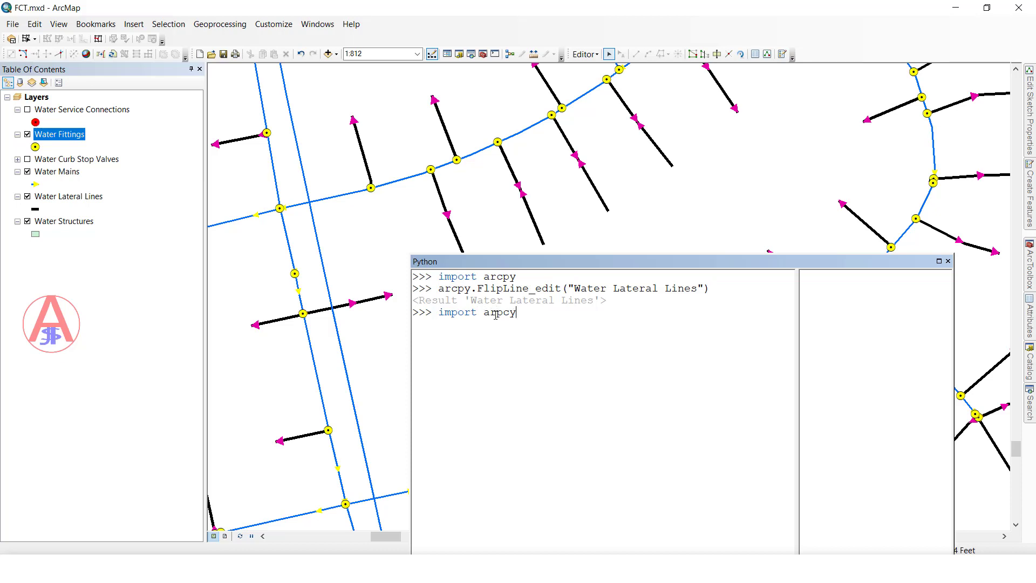
{"action": "key", "text": "BackSpace"}
{"action": "key", "text": "BackSpace"}
{"action": "type", "text": "py"}
{"action": "key", "text": "Return"}
{"action": "key", "text": "Return"}
Enter and run arcpy.FlipLine_edit("Water Lateral Lines") using autocomplete.
{"action": "type", "text": "arp"}
{"action": "key", "text": "BackSpace"}
{"action": "type", "text": "cp"}
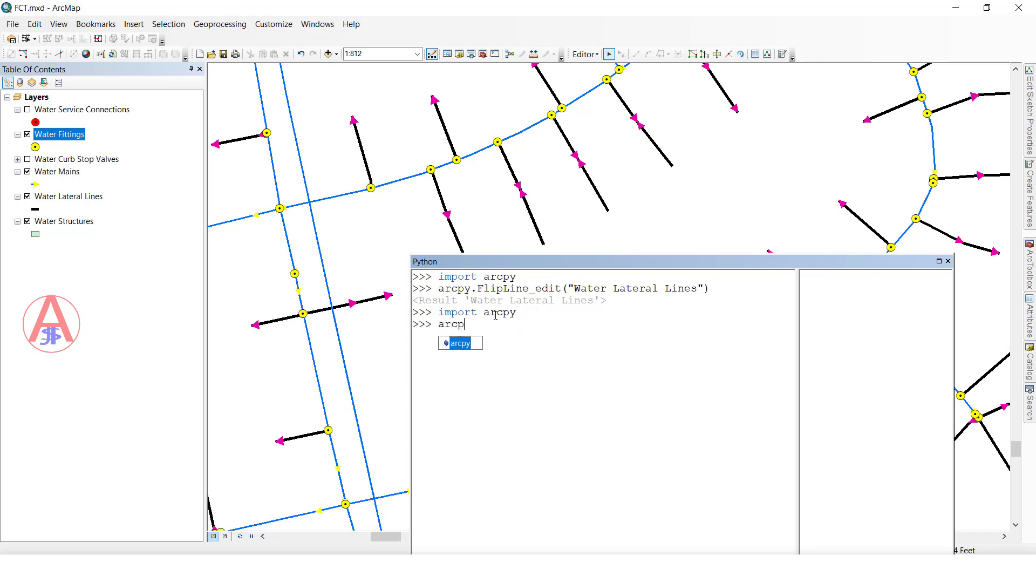
{"action": "type", "text": "y.fli"}
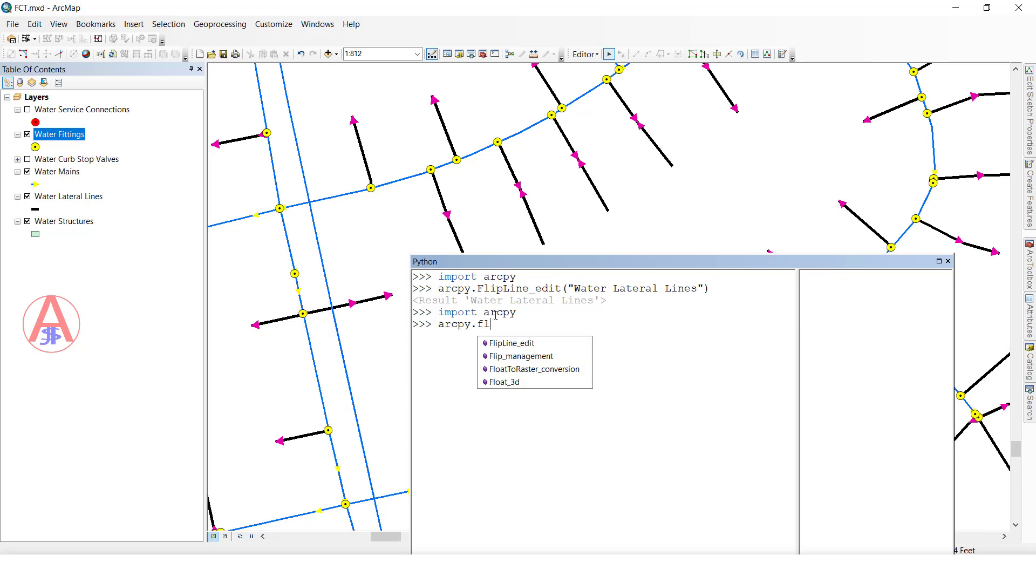
{"action": "key", "text": "Down"}
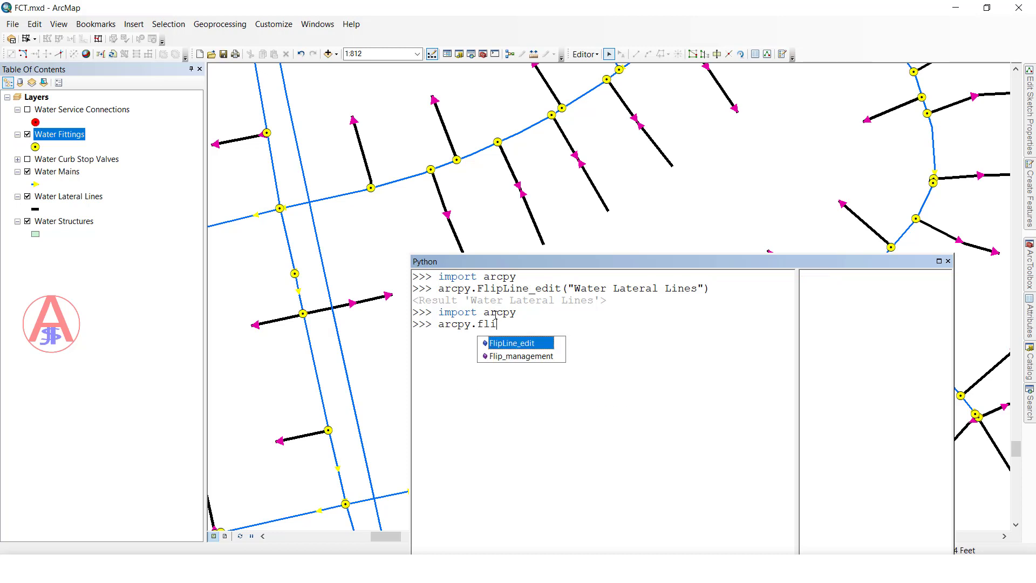
{"action": "key", "text": "Tab"}
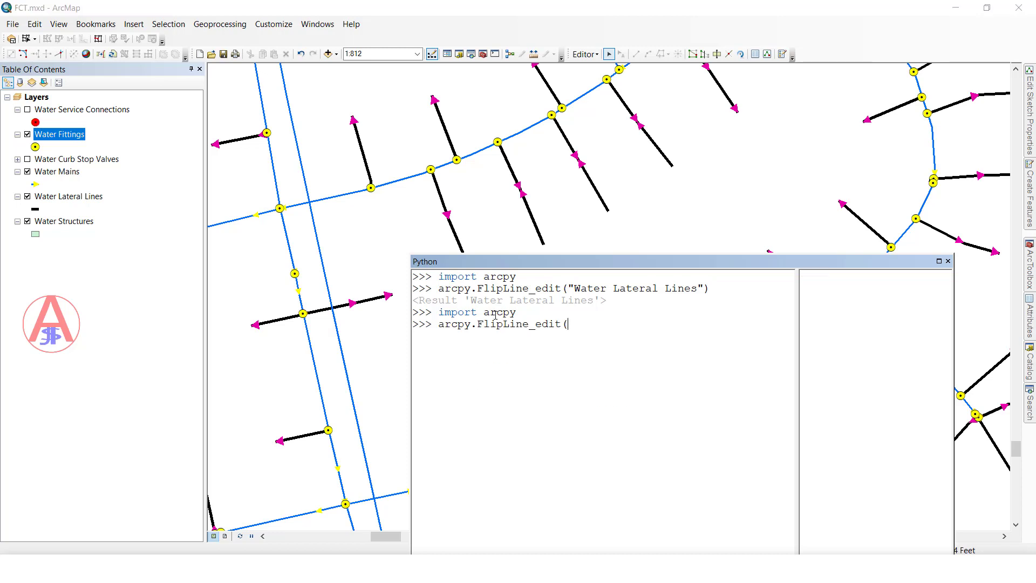
{"action": "type", "text": "("}
{"action": "left_click", "coordinate": [602, 344]}
{"action": "type", "text": ")"}
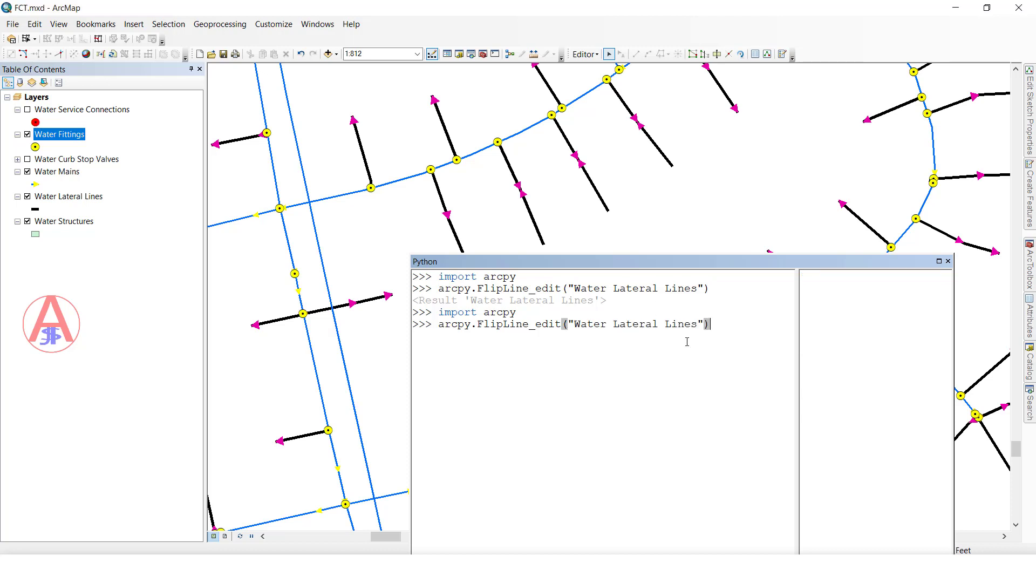
{"action": "key", "text": "Return"}
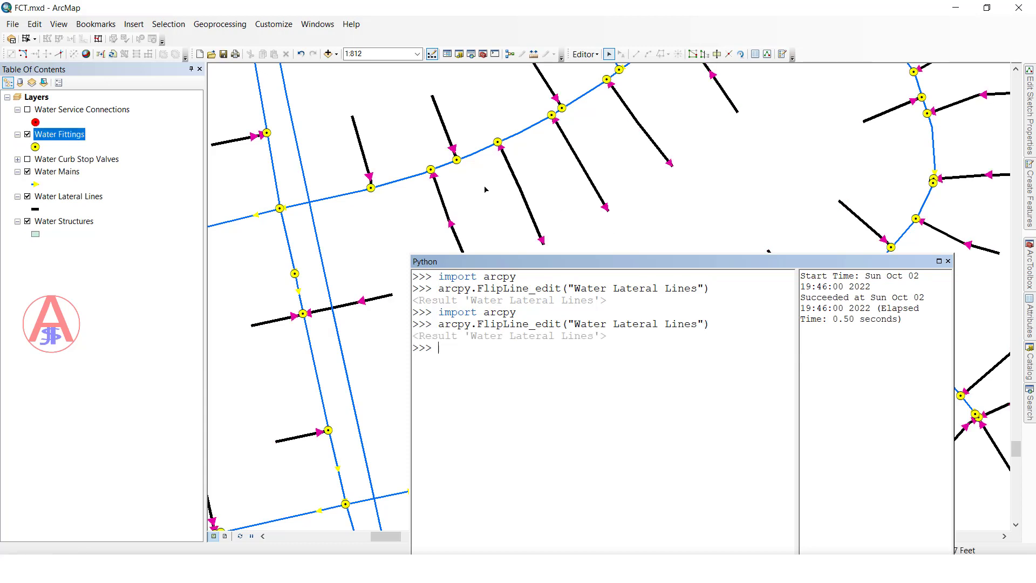
Return focus to the map and close the Python window.
{"action": "left_click", "coordinate": [437, 211]}
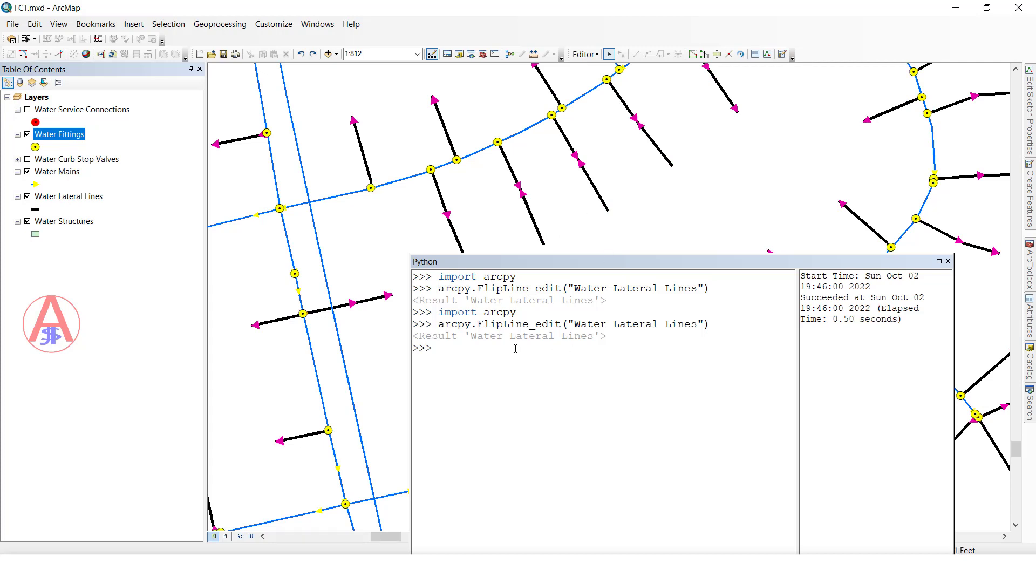
{"action": "left_click", "coordinate": [948, 261]}
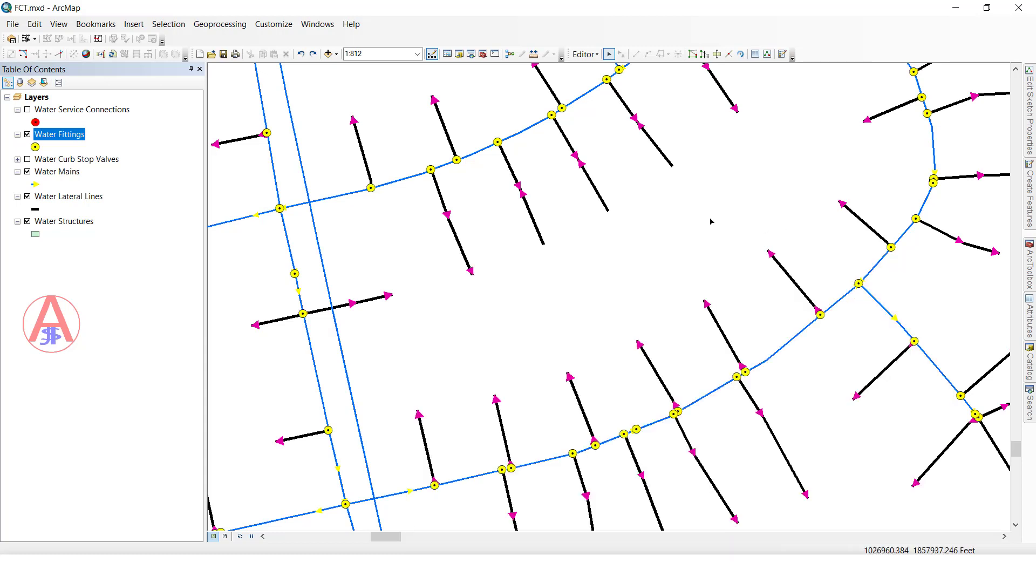
Search for 'flip' and open the Flip Line (Editing) tool, closing the duplicate dialog.
{"action": "left_click", "coordinate": [471, 54]}
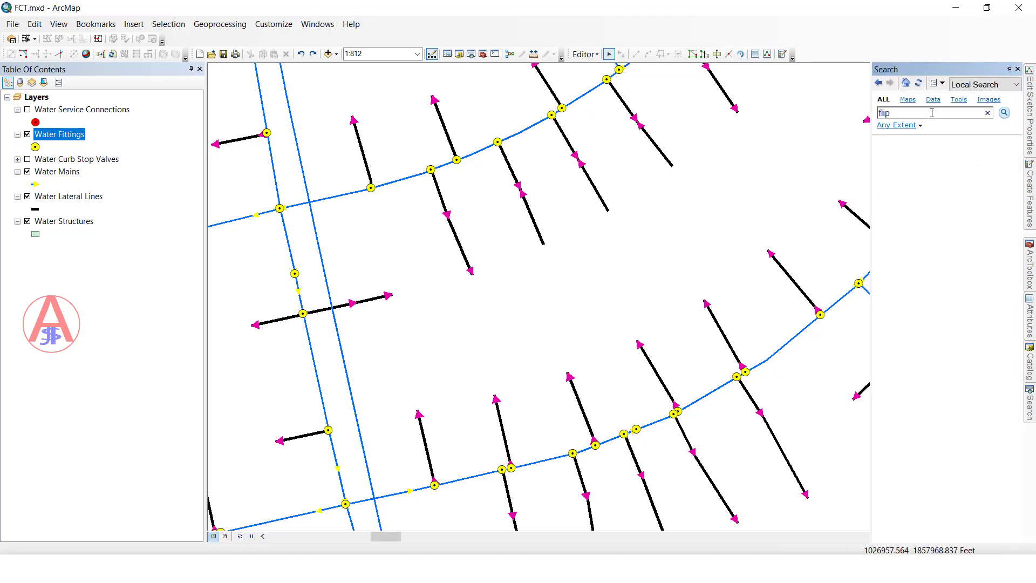
{"action": "type", "text": "flip"}
{"action": "key", "text": "Return"}
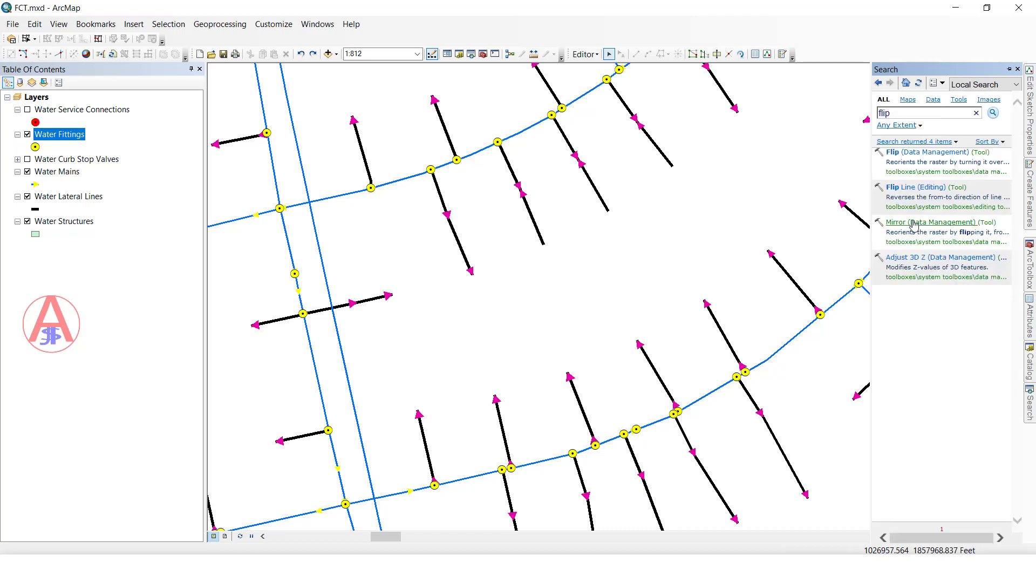
{"action": "left_click", "coordinate": [912, 190]}
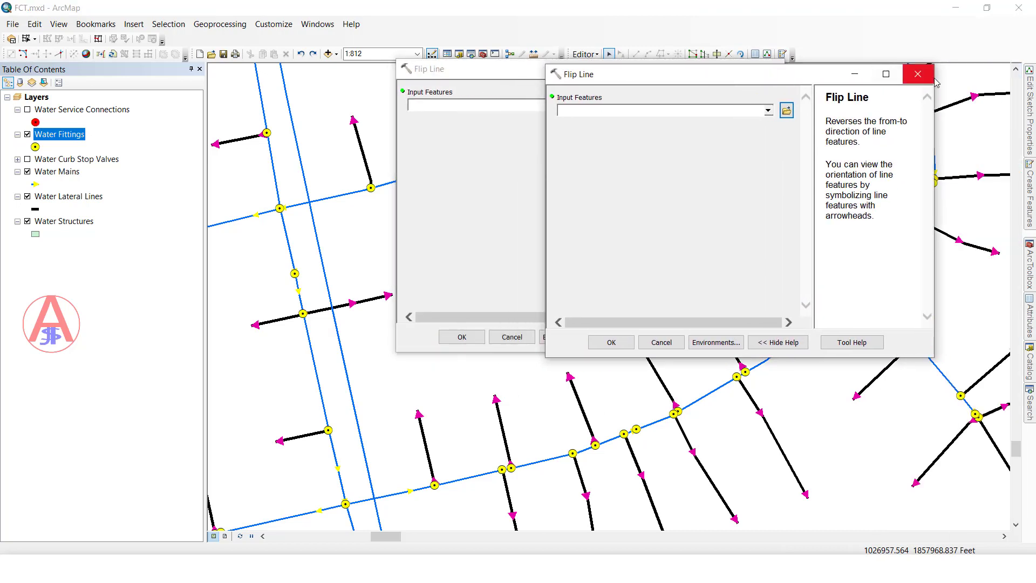
{"action": "left_click", "coordinate": [924, 78]}
Pan to the lower main and box-select four lateral lines.
{"action": "left_click_drag", "start_coordinate": [523, 74], "coordinate": [719, 81]}
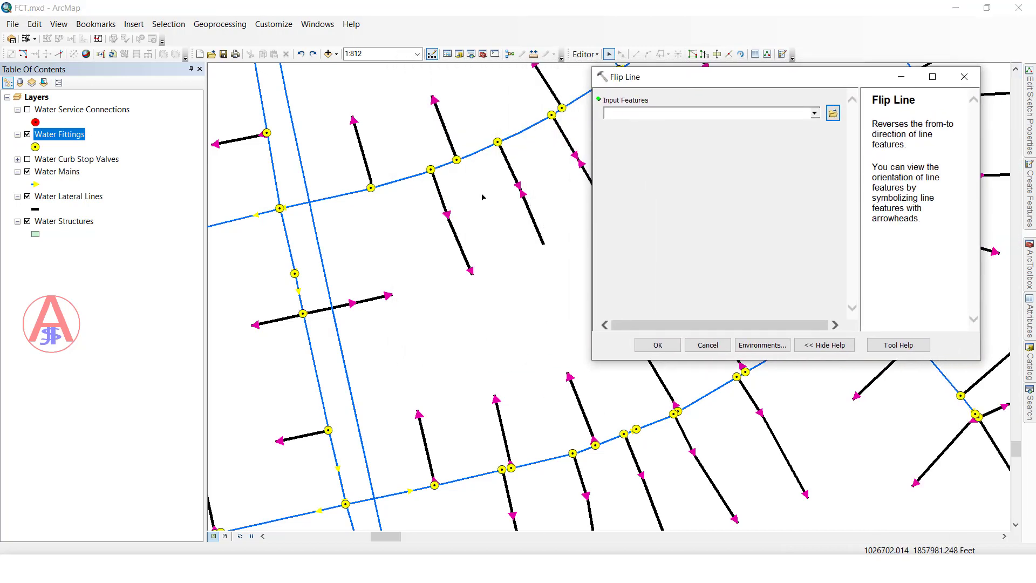
{"action": "left_click_drag", "start_coordinate": [518, 212], "coordinate": [413, 192]}
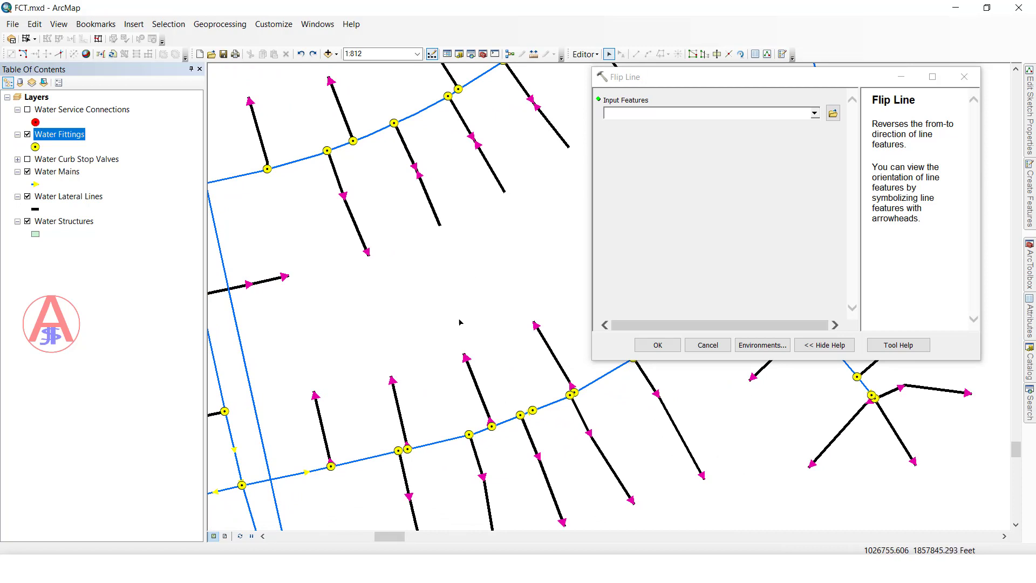
{"action": "left_click_drag", "start_coordinate": [486, 333], "coordinate": [489, 251]}
{"action": "left_click_drag", "start_coordinate": [551, 233], "coordinate": [375, 326]}
{"action": "left_click_drag", "start_coordinate": [307, 328], "coordinate": [367, 320]}
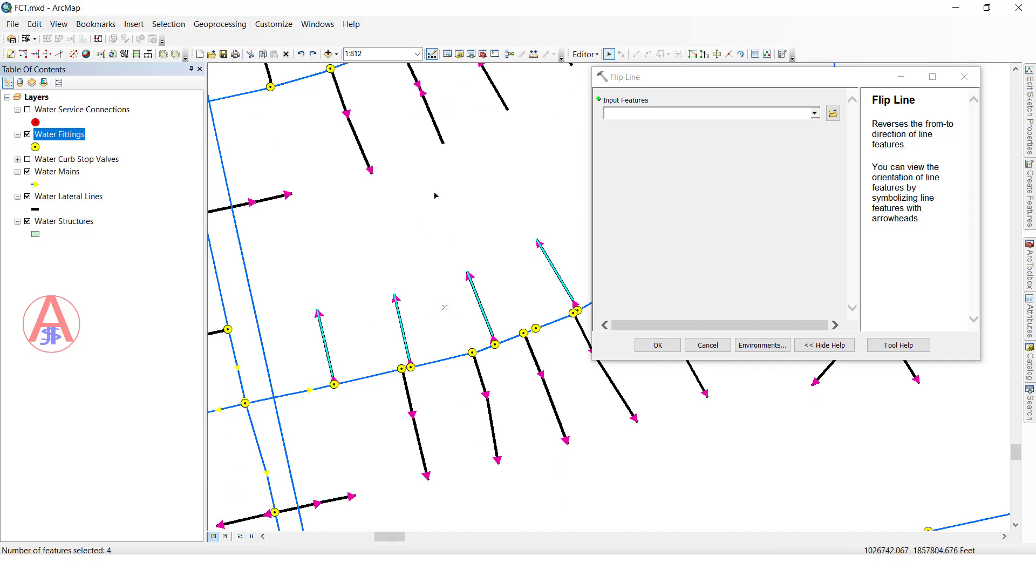
Run Flip Line with Water Lateral Lines as the input features.
{"action": "left_click", "coordinate": [814, 114]}
{"action": "left_click", "coordinate": [660, 138]}
{"action": "left_click", "coordinate": [662, 345]}
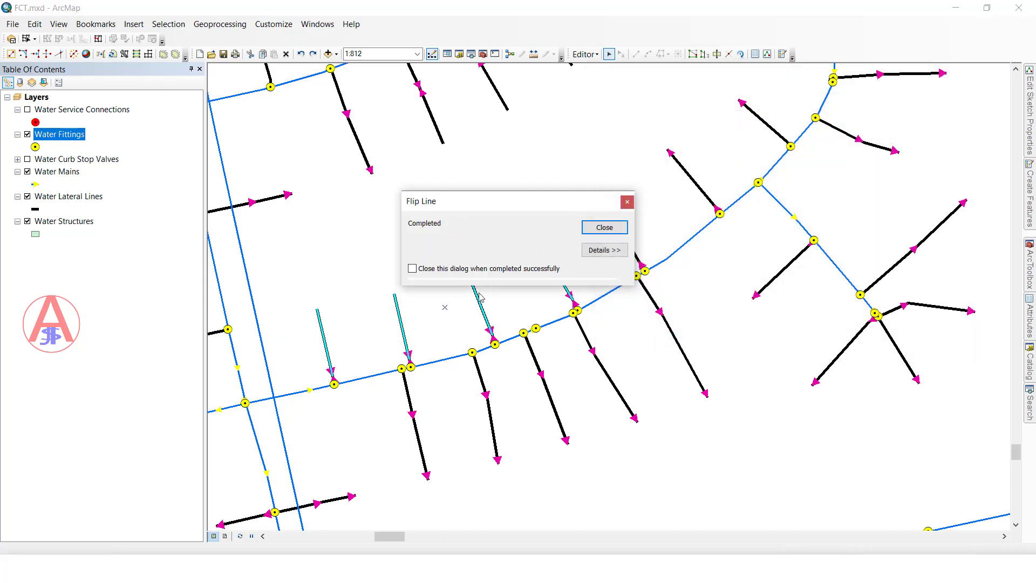
Dismiss the completion message, clear the four selected laterals, and show the 'flip' search results.
{"action": "left_click_drag", "start_coordinate": [528, 214], "coordinate": [592, 143]}
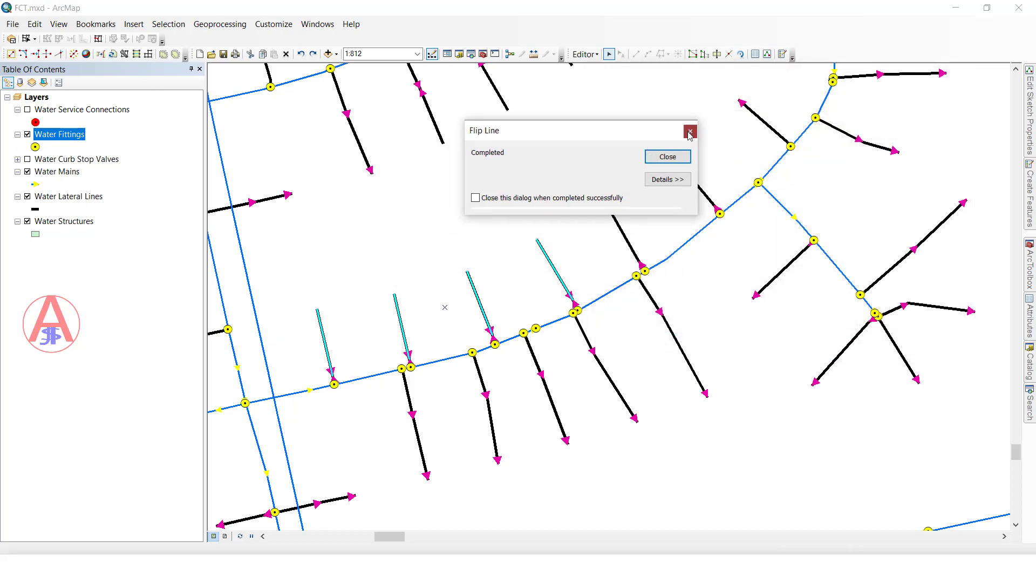
{"action": "left_click", "coordinate": [690, 131]}
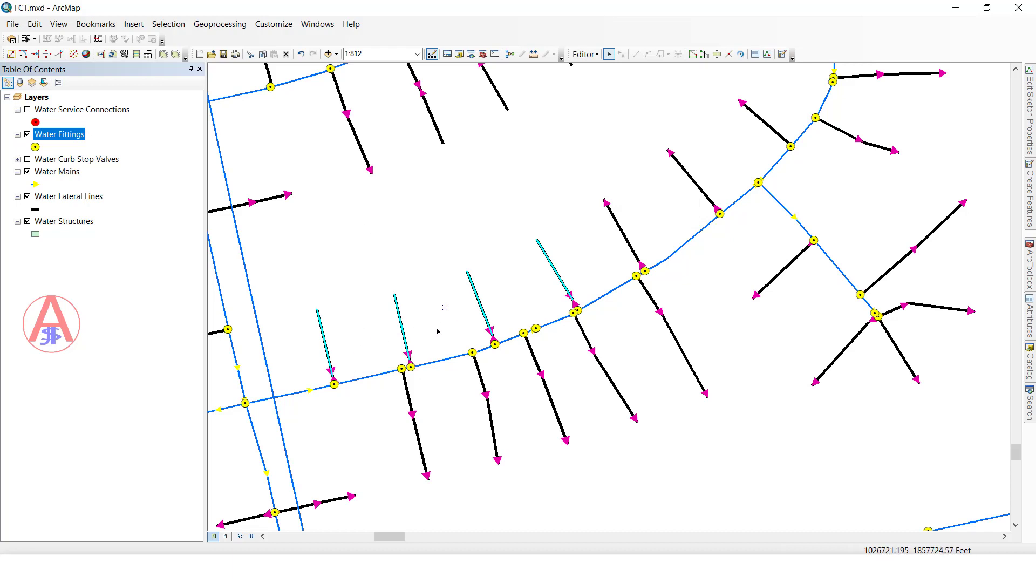
{"action": "left_click", "coordinate": [497, 208]}
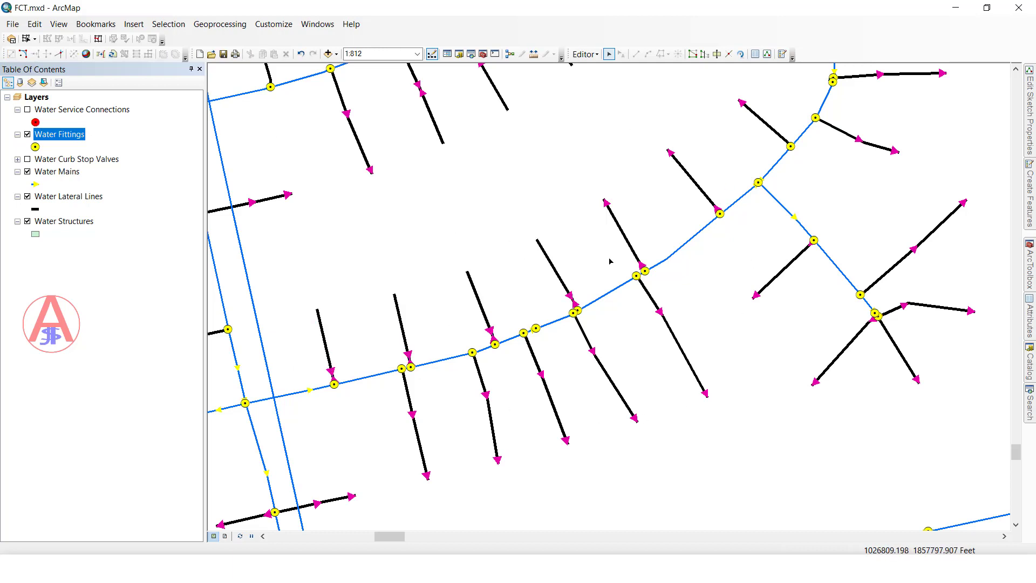
{"action": "left_click", "coordinate": [1030, 402]}
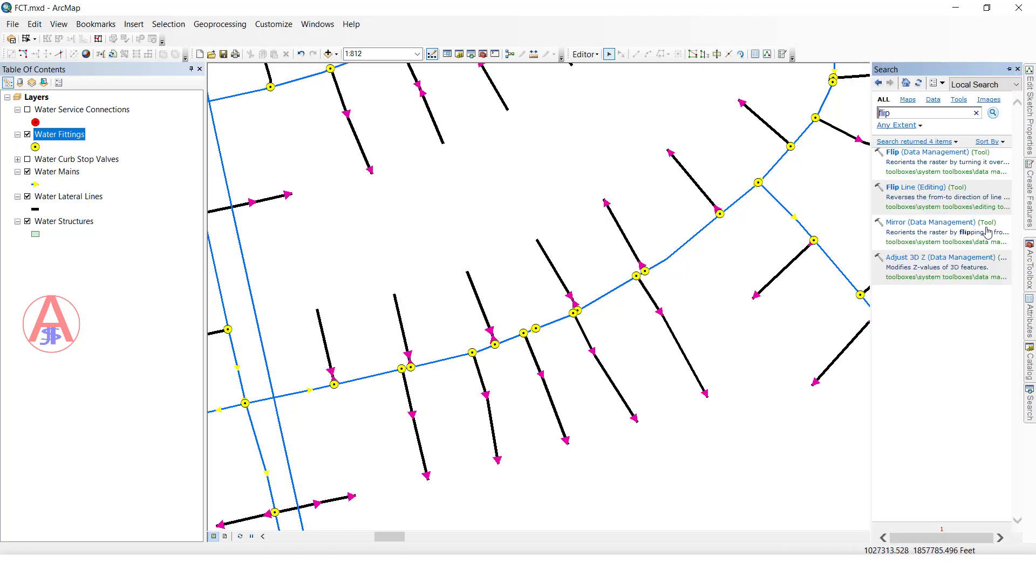
Run the Flip Line tool on all Water Lateral Lines and close the completion message.
{"action": "left_click", "coordinate": [902, 188]}
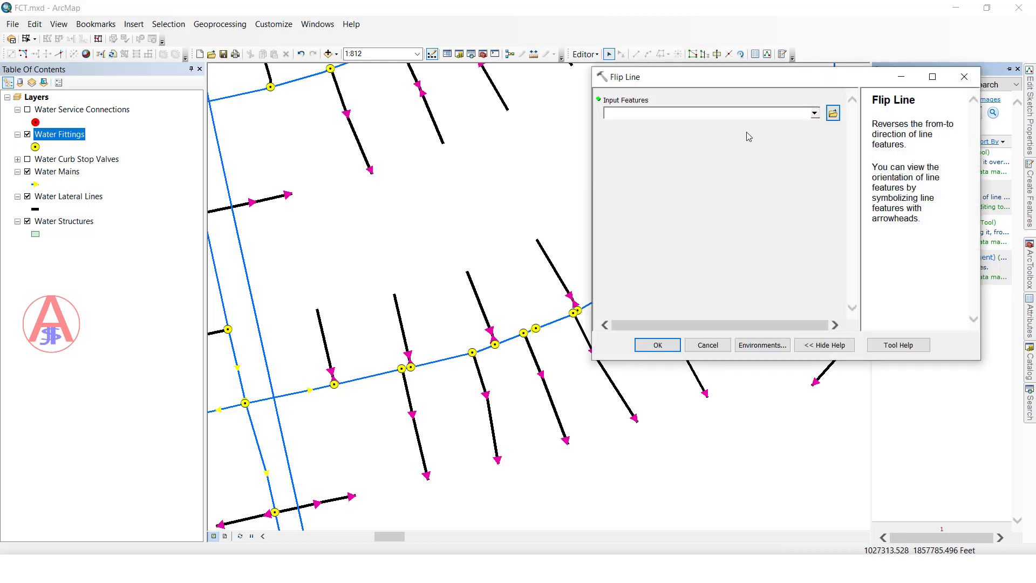
{"action": "left_click", "coordinate": [813, 114]}
{"action": "left_click", "coordinate": [660, 139]}
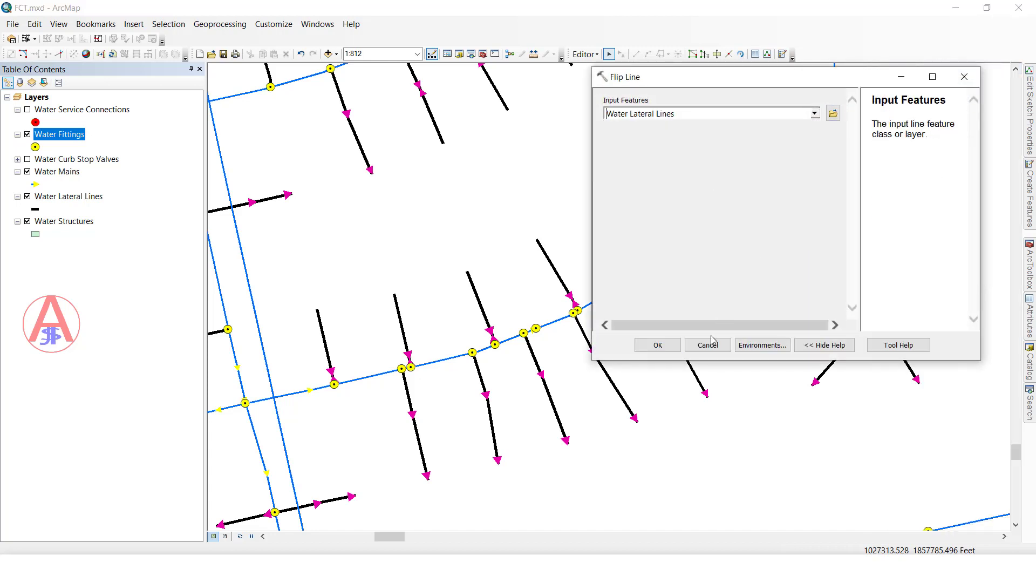
{"action": "left_click", "coordinate": [658, 345]}
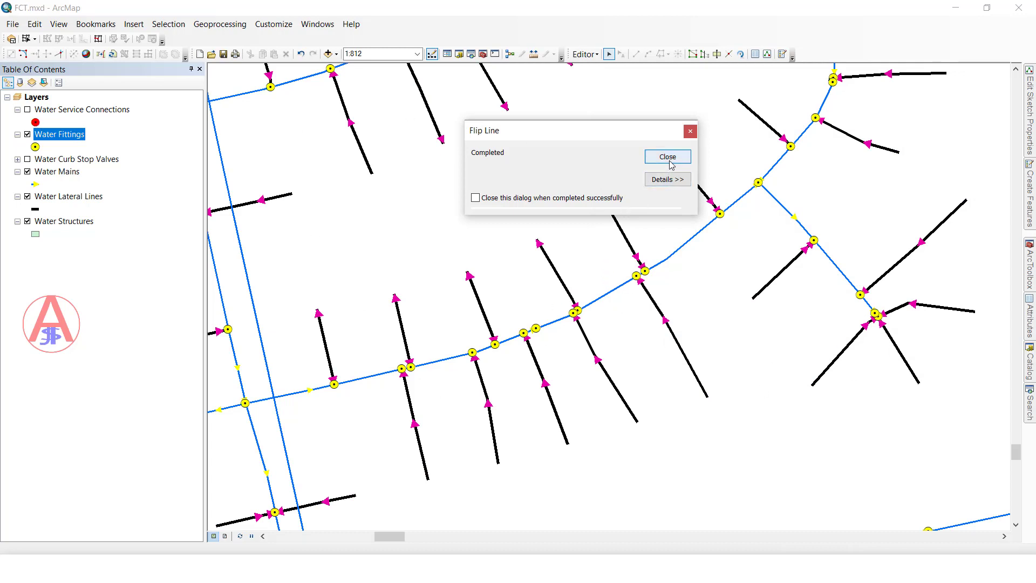
{"action": "left_click", "coordinate": [668, 157]}
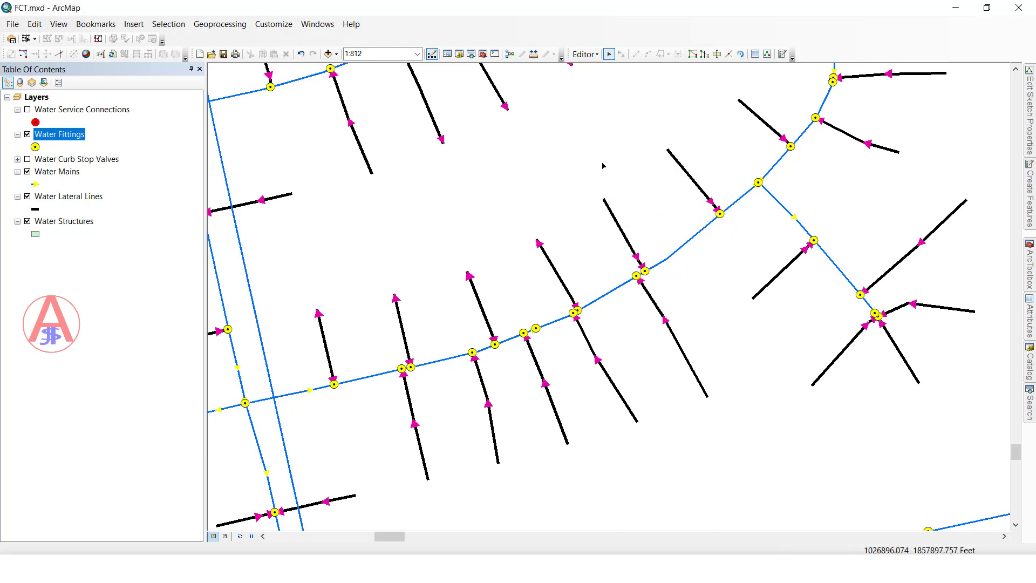